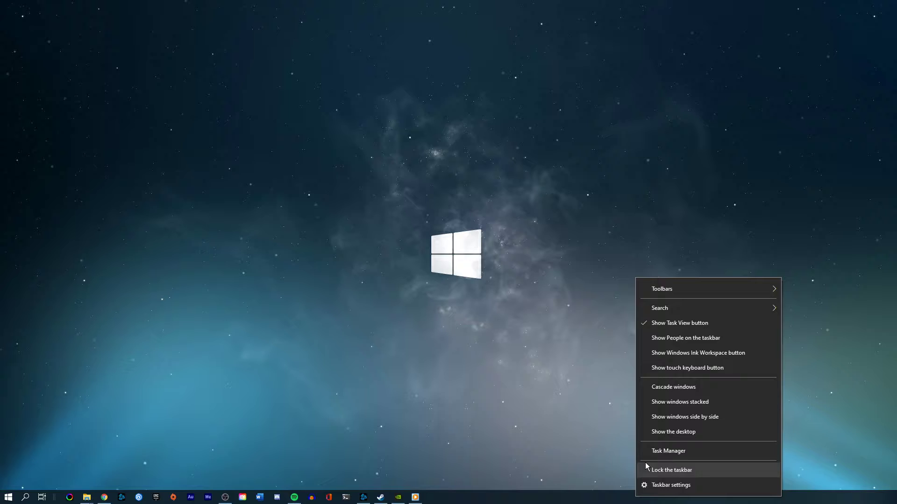
End Chrome, Steam Bootstrapper, Creative Cloud, GeForce Experience and Steam WebHelper, then close Task Manager.
click(653, 453)
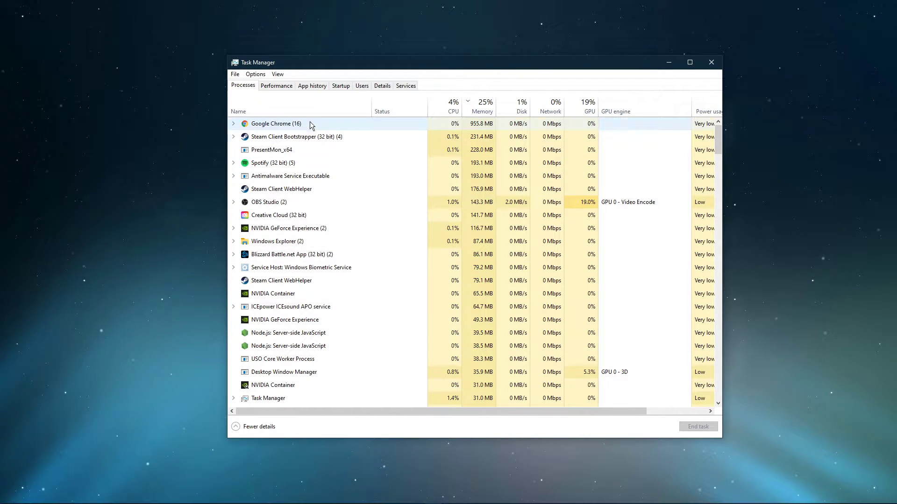
right_click(271, 127)
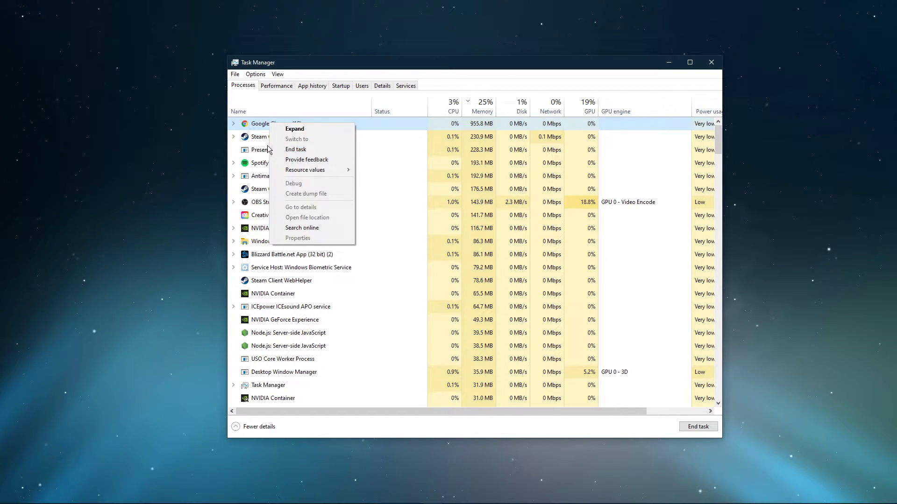
click(260, 137)
right_click(260, 138)
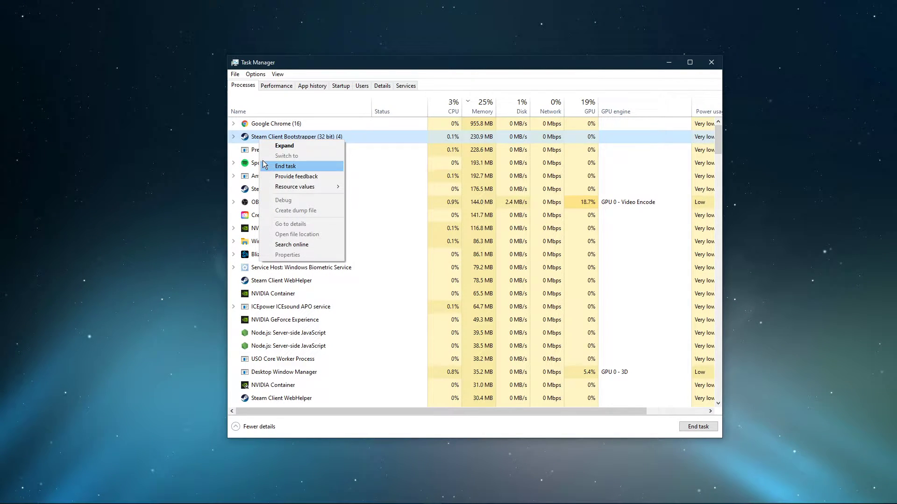
click(286, 166)
right_click(269, 215)
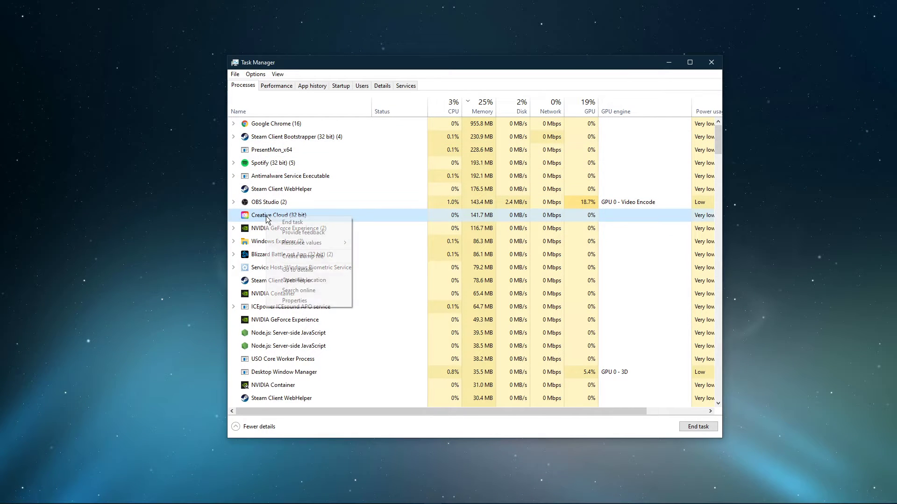
click(293, 222)
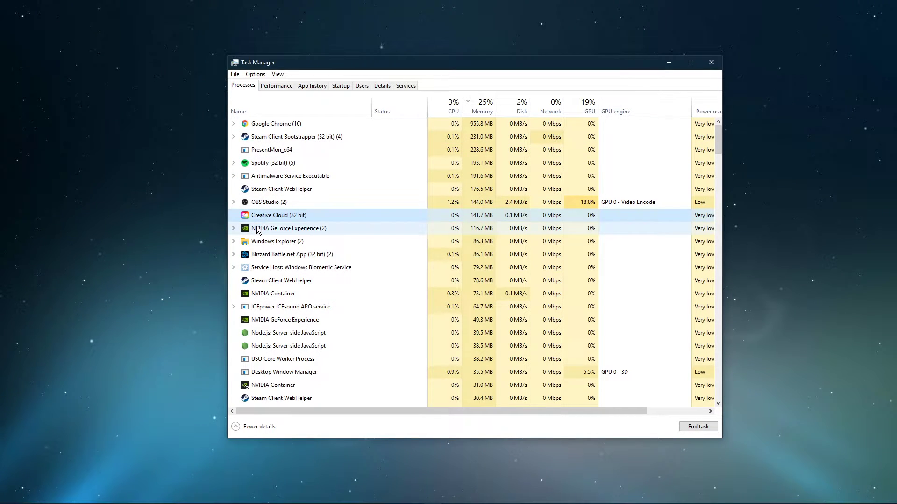
right_click(256, 229)
click(266, 250)
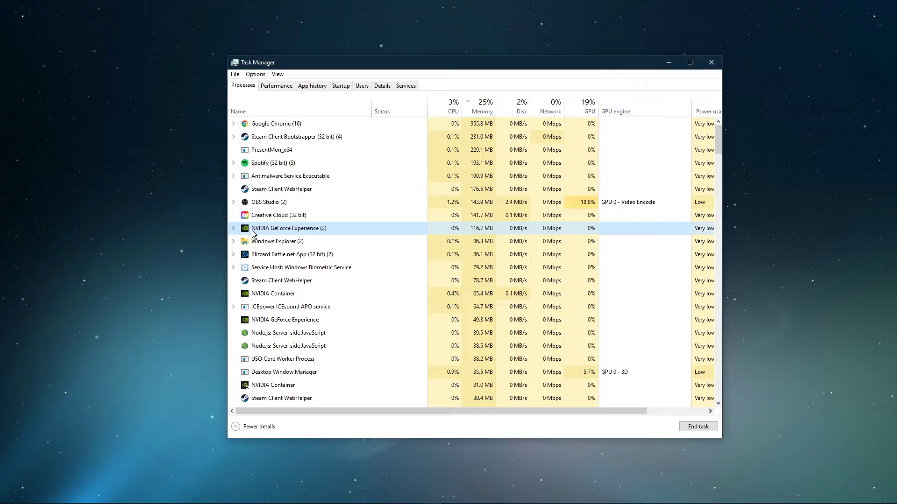
right_click(288, 282)
click(314, 289)
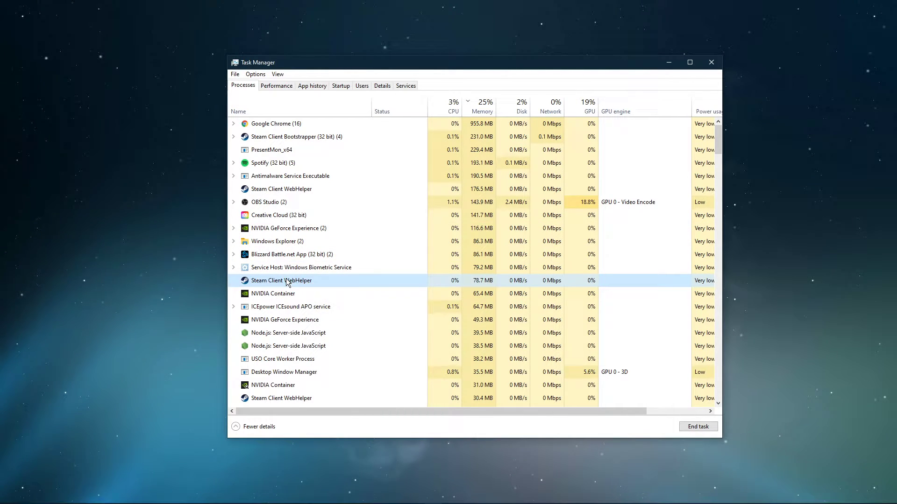
click(711, 62)
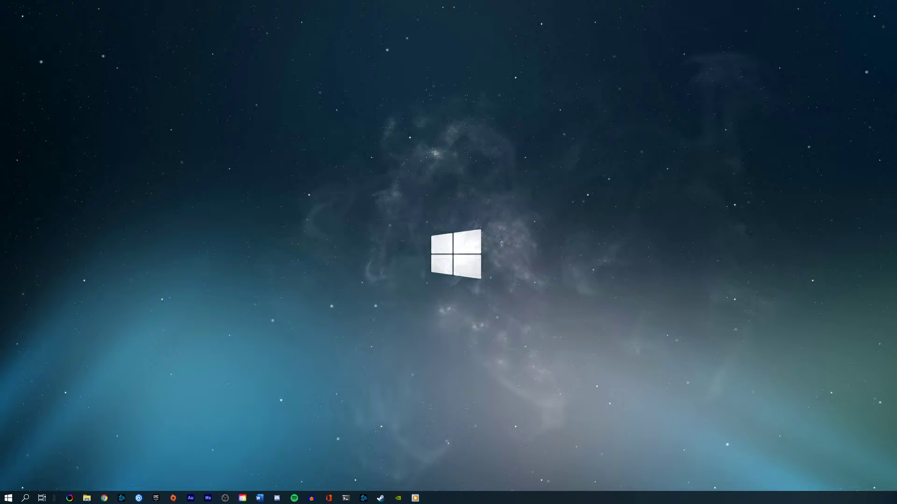
text(firewall)
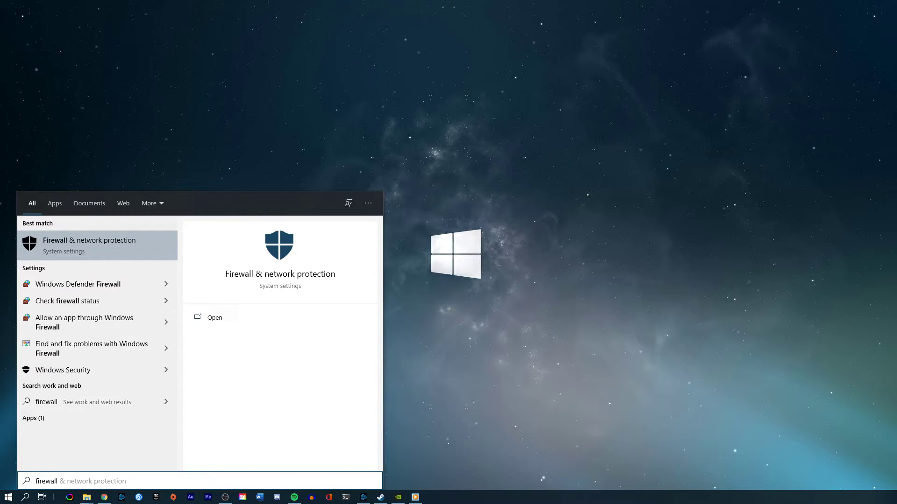
Open Firewall & network protection from the 'firewall' search result.
key(Return)
click(480, 327)
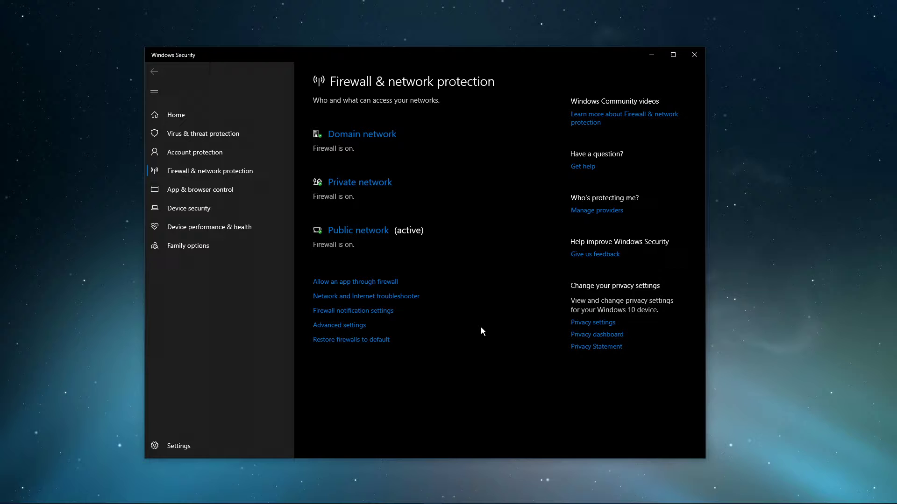
Unlock the firewall's allowed-apps list for changes and begin adding another app.
click(367, 283)
click(693, 56)
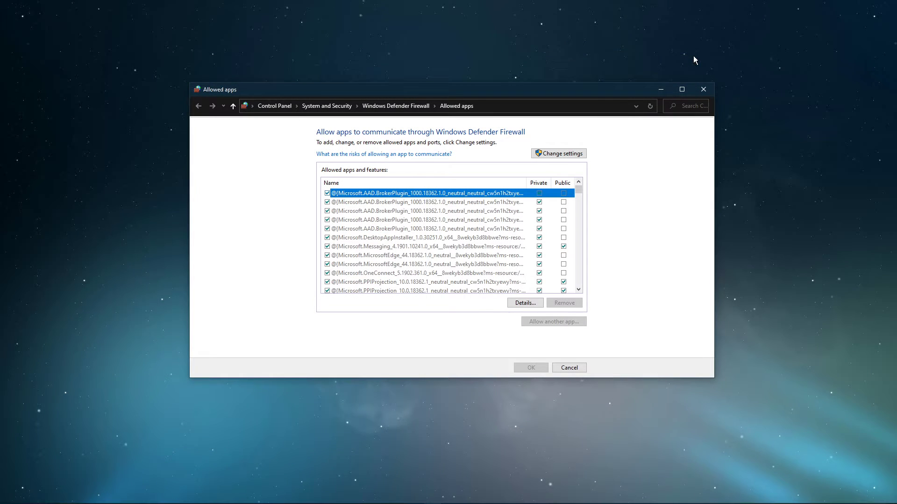
click(561, 153)
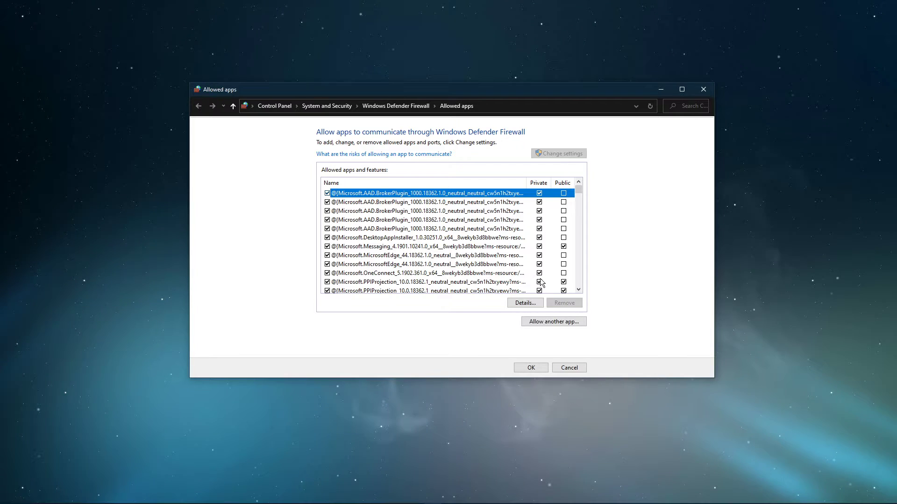
click(540, 322)
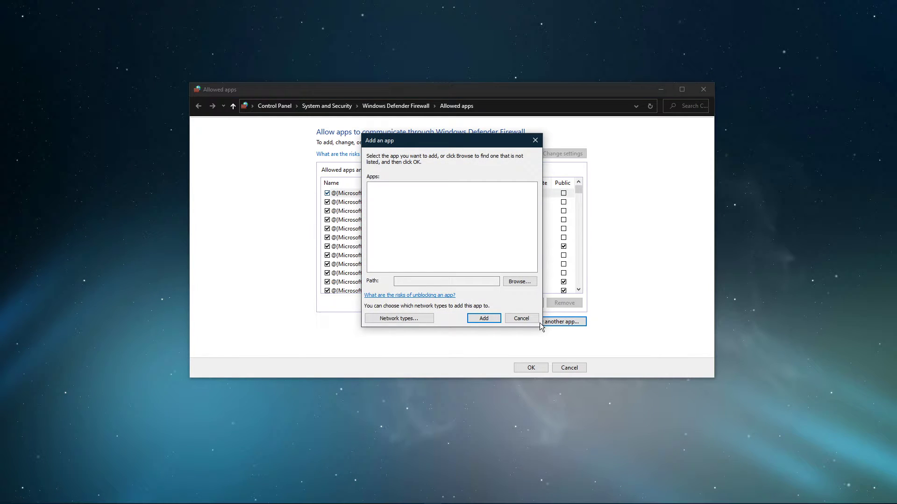
Allow EternalReturn from D:\Program Files\steam\Steam\steamapps\common\Eternal Return through the firewall.
click(519, 282)
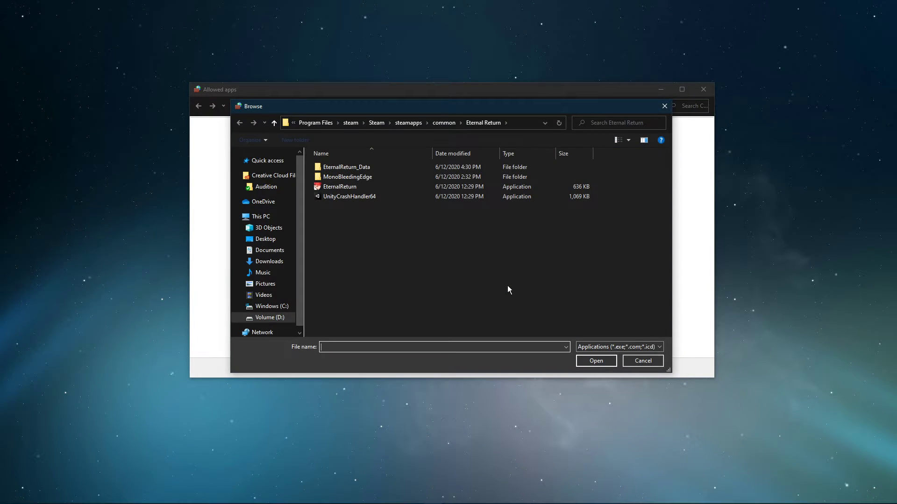
click(270, 318)
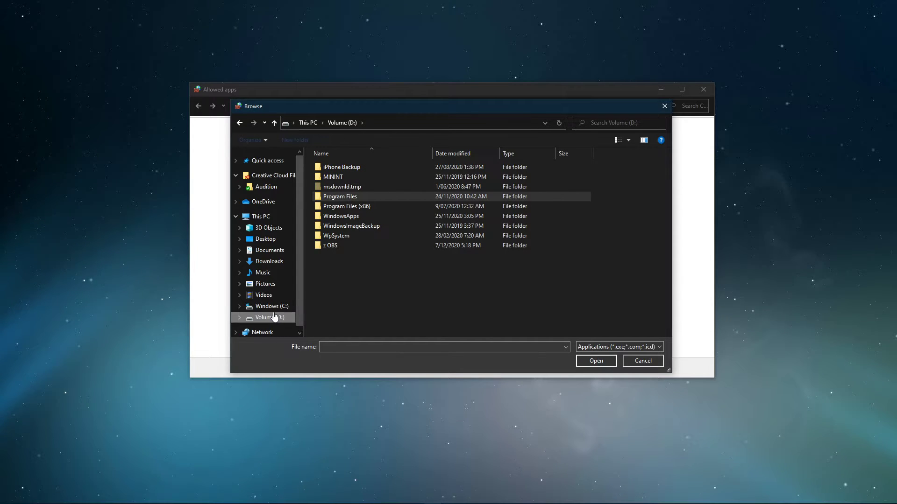
scroll(273, 318, down, 1)
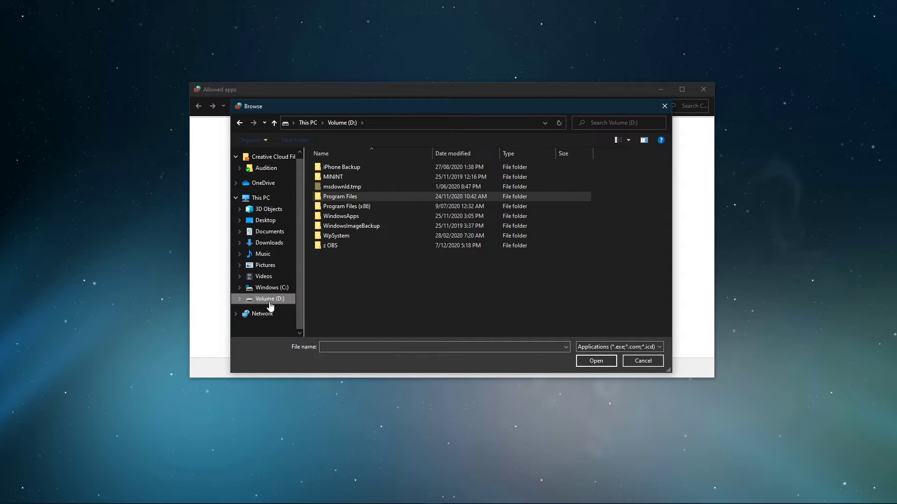
double_click(333, 198)
scroll(354, 238, down, 5)
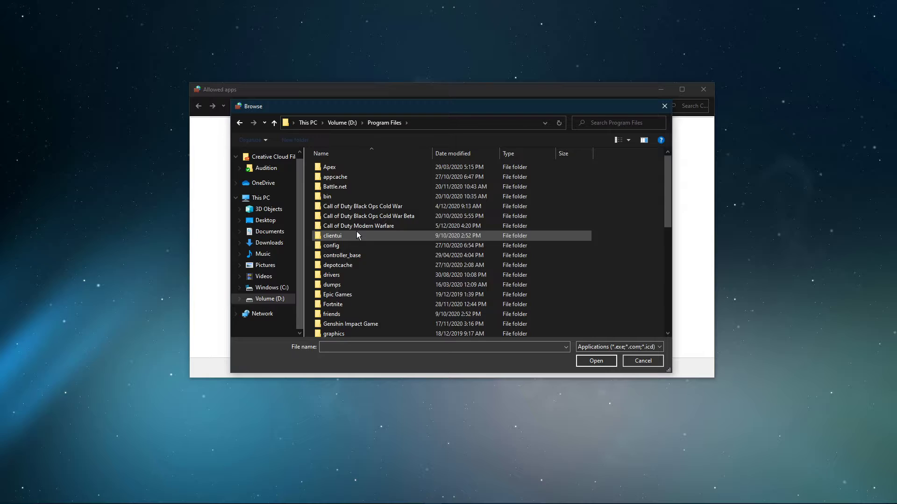
double_click(341, 282)
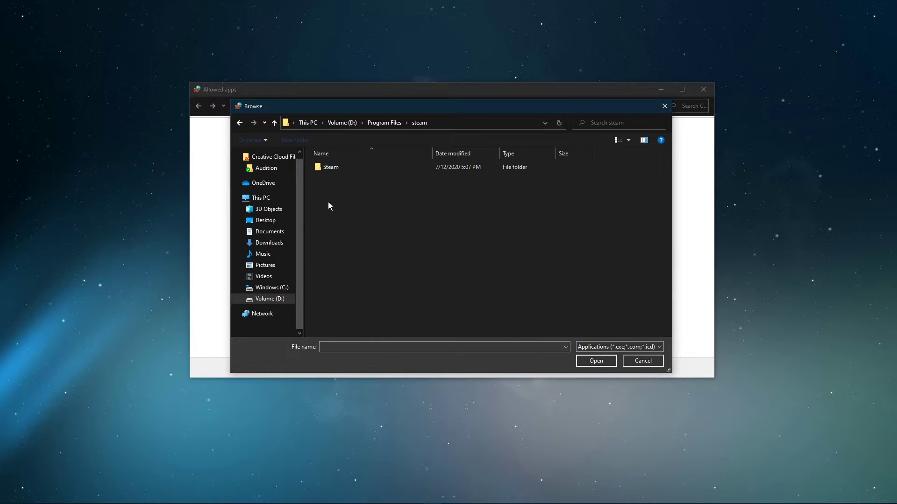
double_click(331, 168)
scroll(337, 274, down, 3)
double_click(337, 282)
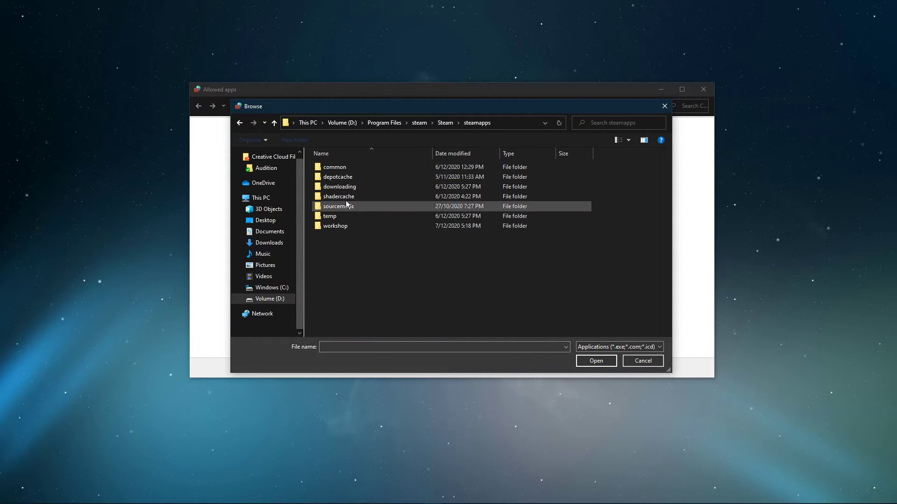
double_click(343, 170)
double_click(344, 217)
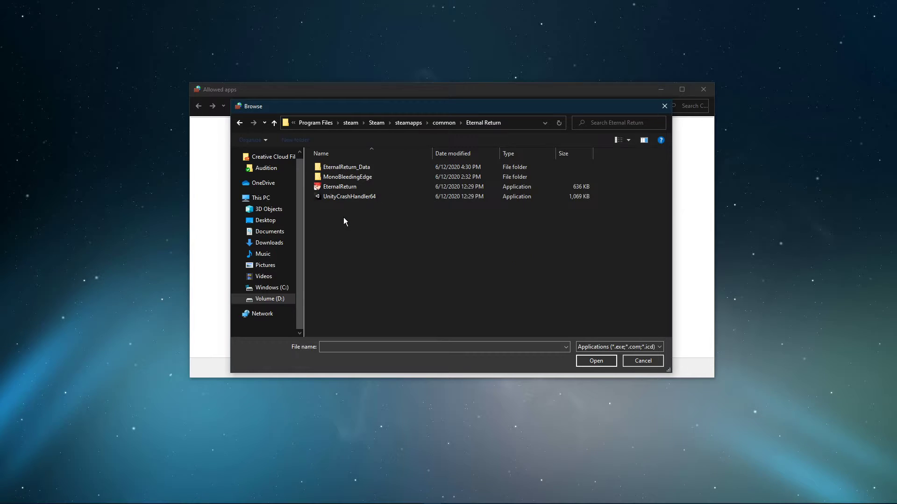
click(345, 190)
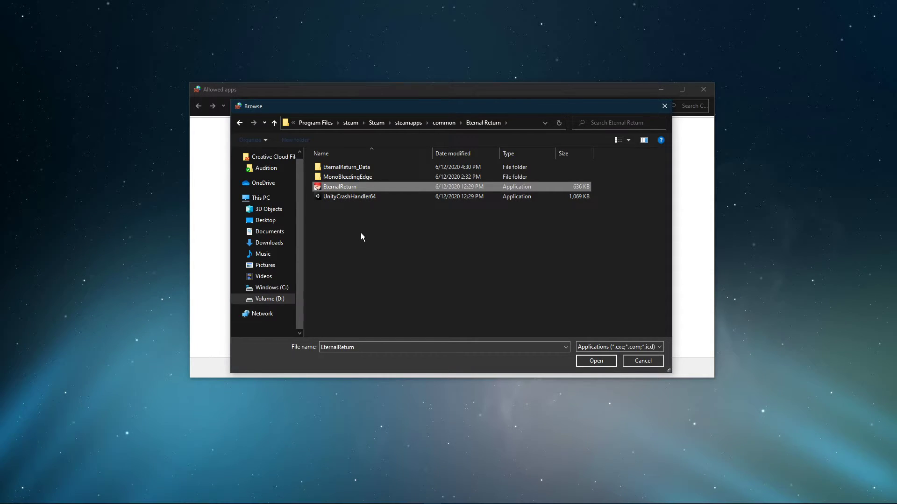
click(595, 361)
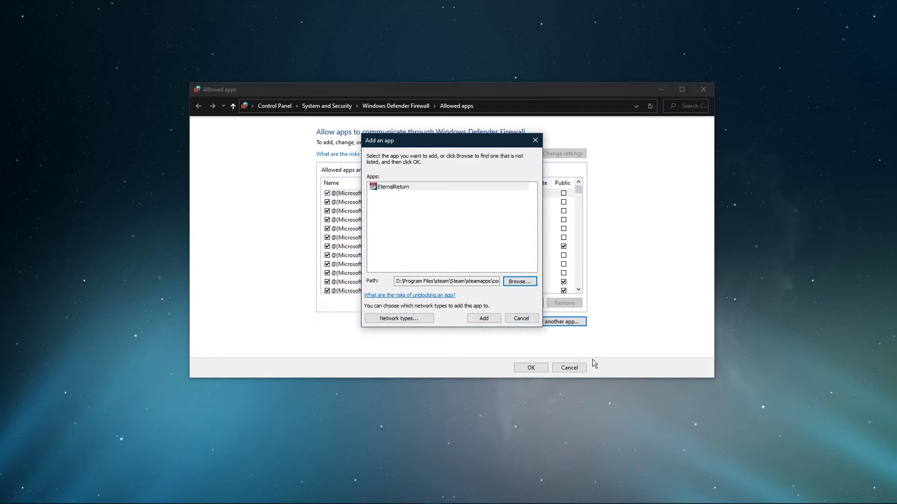
click(484, 318)
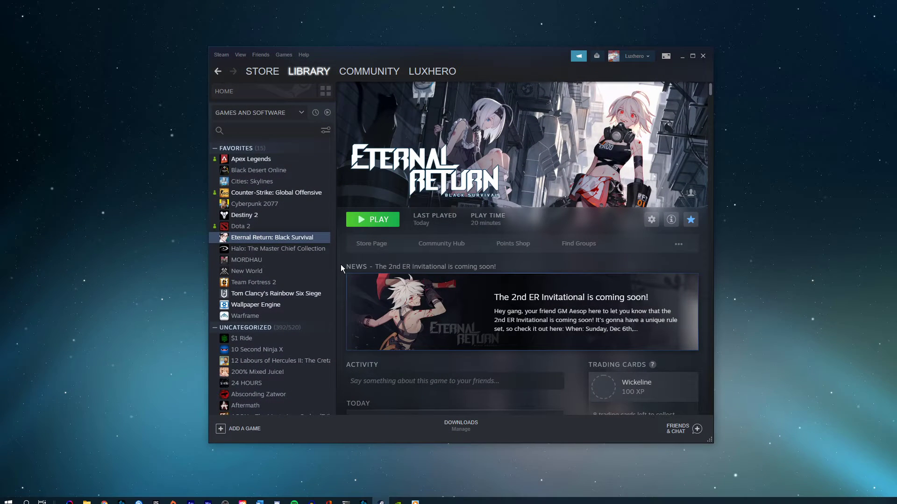
Show the local files properties of Eternal Return: Black Survival from the Steam Library.
right_click(267, 238)
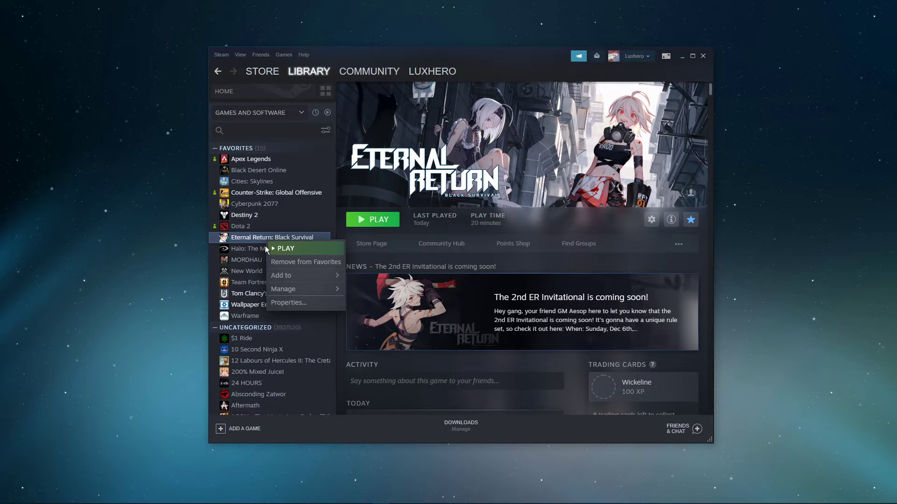
click(304, 306)
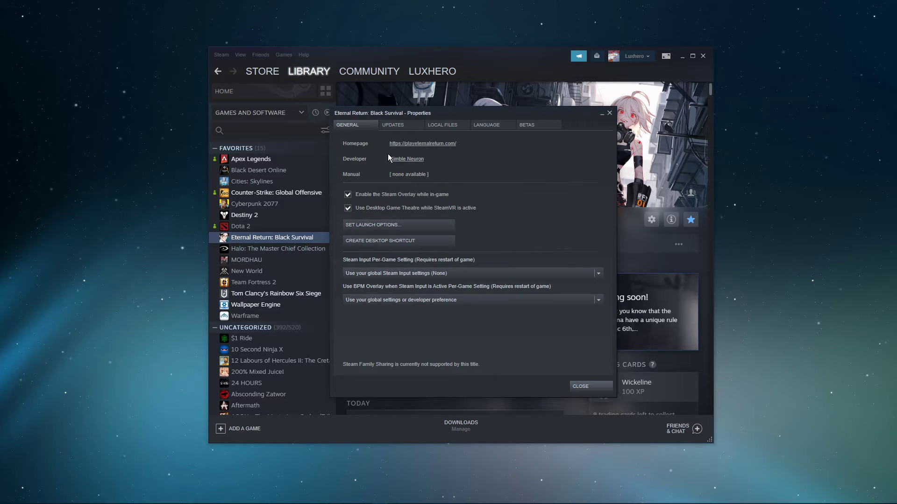
click(441, 125)
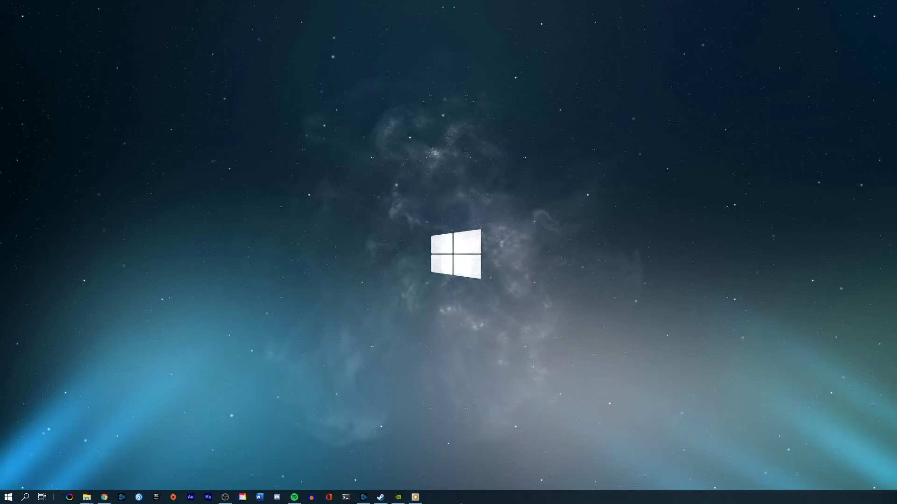
Launch GeForce Experience and view the available Game Ready driver 457.51.
click(401, 497)
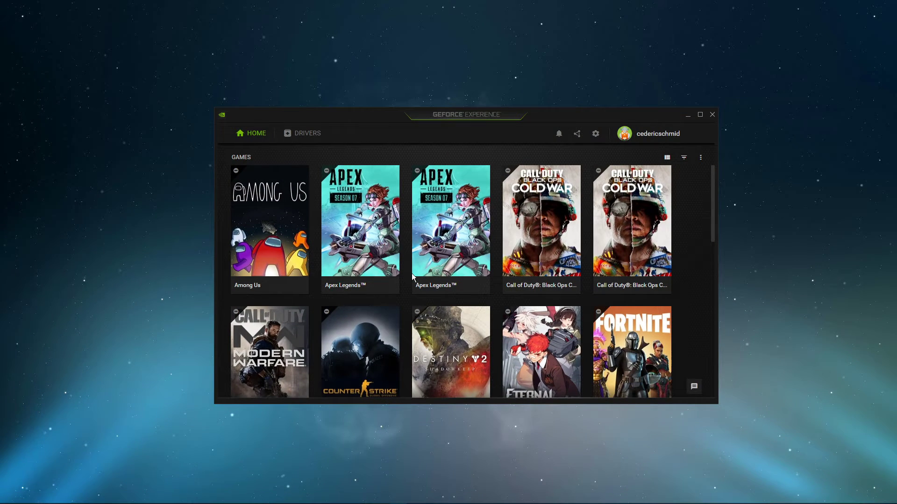
click(306, 144)
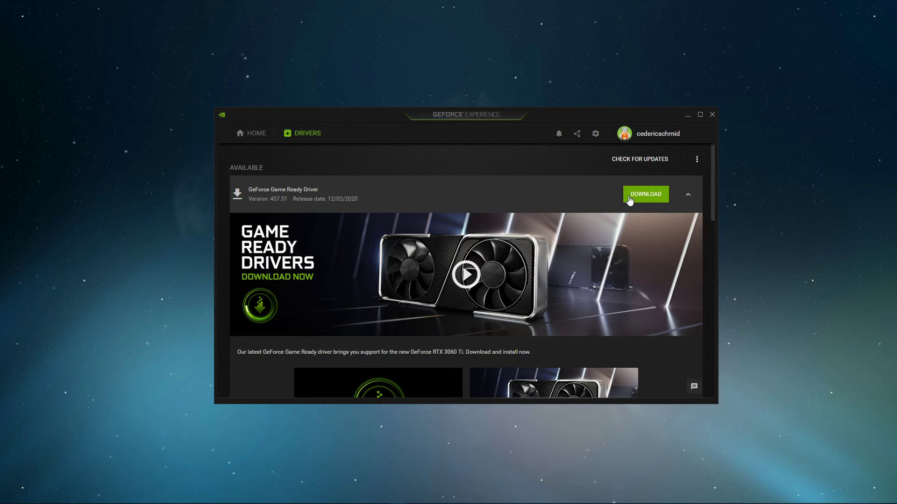
Apply Eternal Return custom settings: slider toward Performance, display mode Windowed.
click(252, 133)
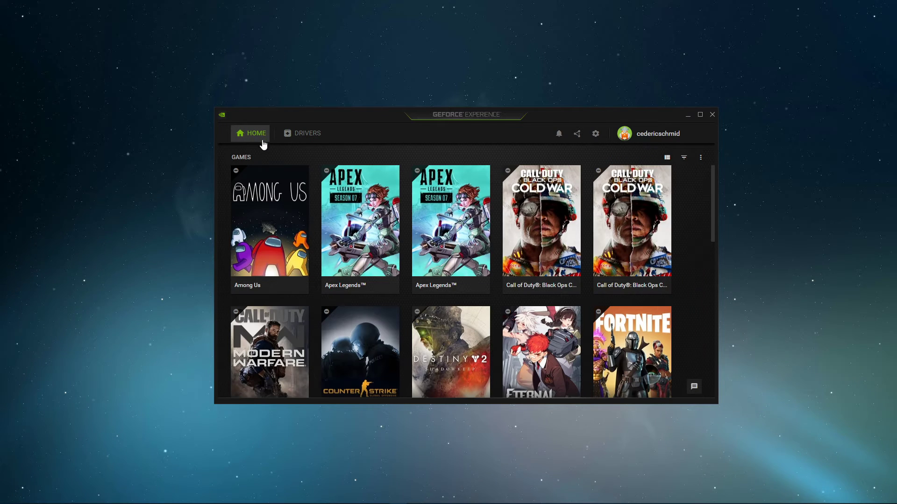
click(541, 350)
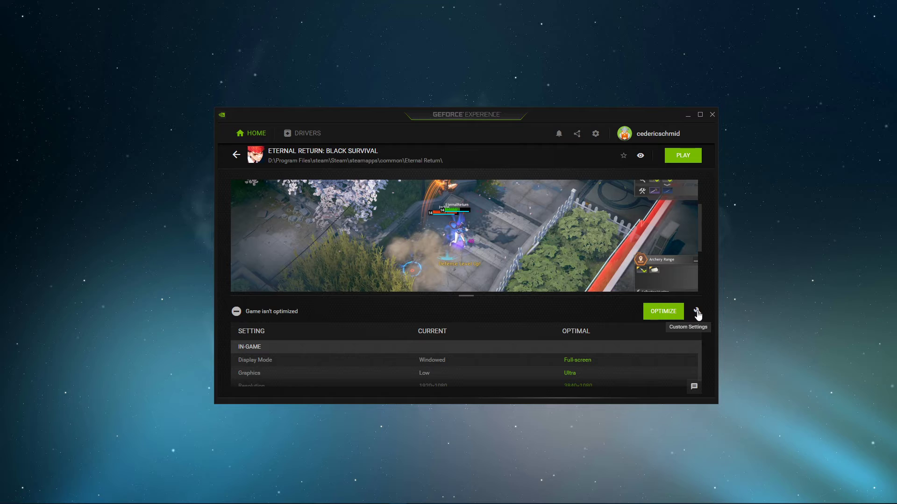
click(697, 312)
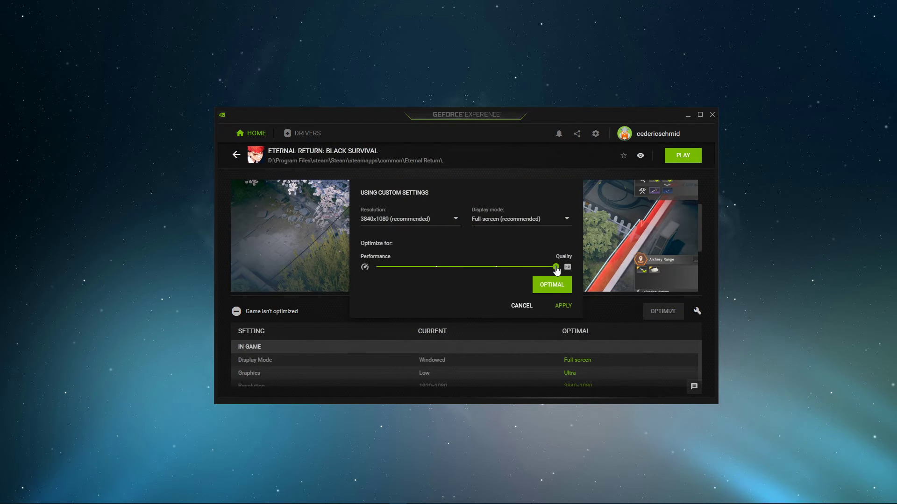
drag(557, 269, 401, 265)
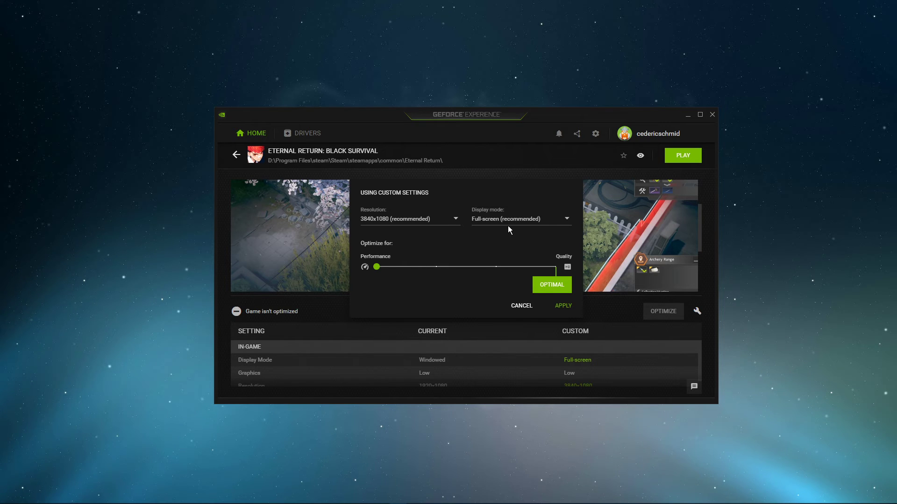
click(508, 220)
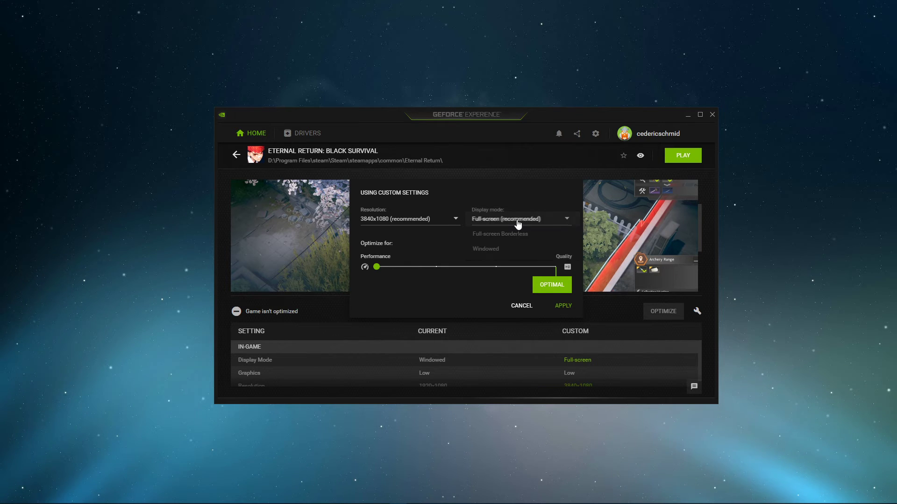
click(501, 251)
click(563, 305)
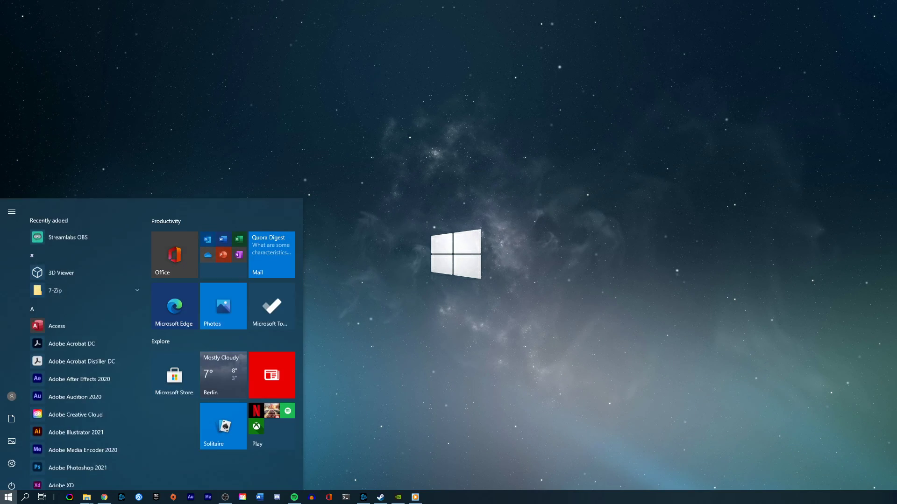
text(update)
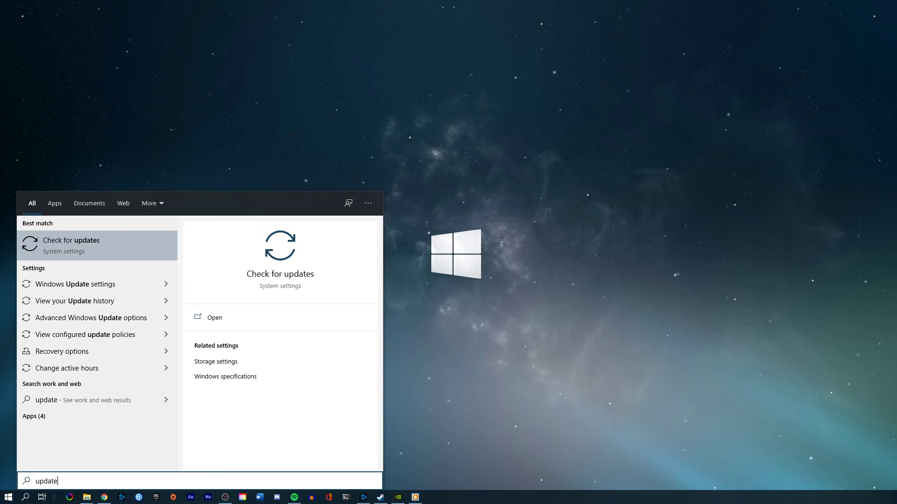
Open the Check for updates page from the Start menu search for 'update'.
key(Return)
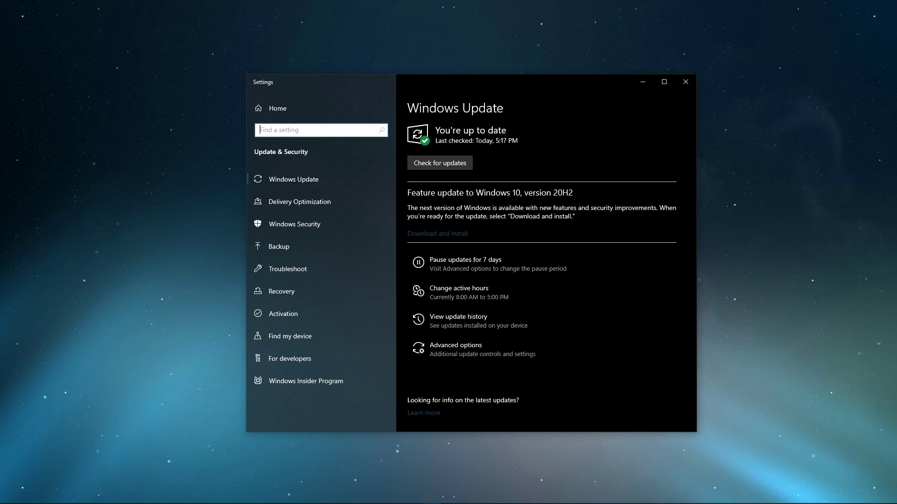
Start a Windows update check, then minimize the Settings window.
click(463, 164)
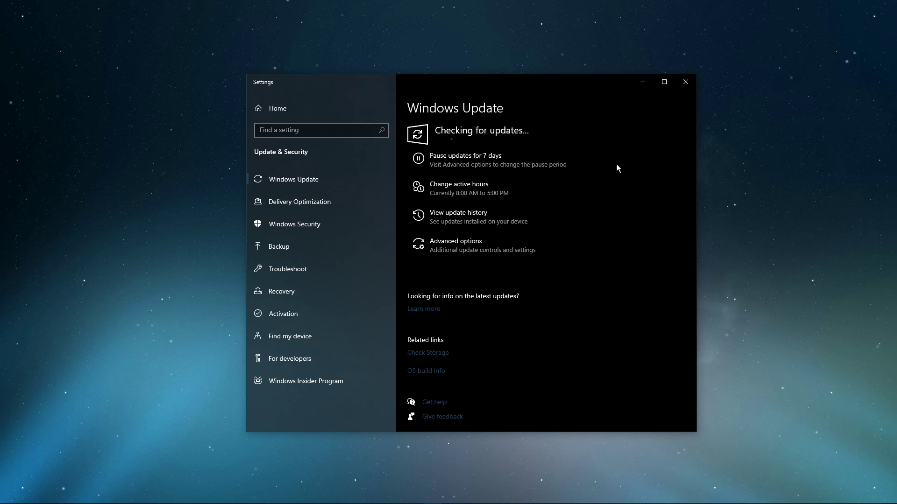
click(642, 82)
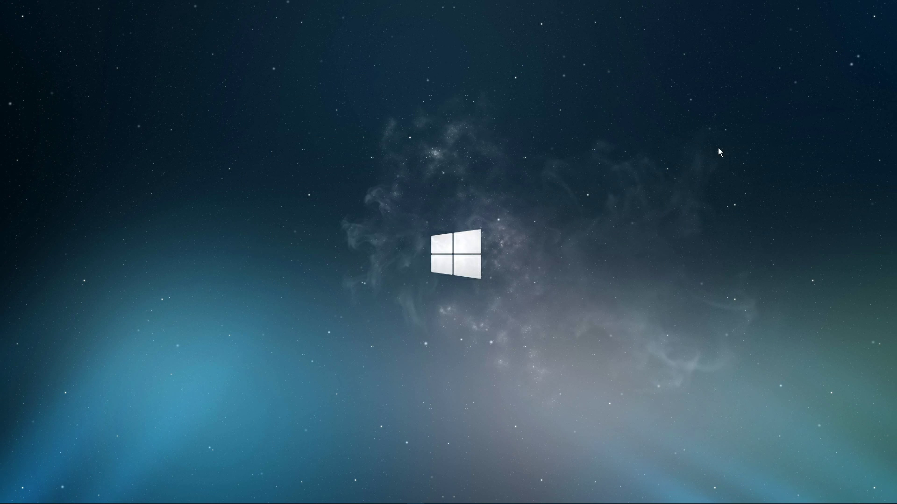